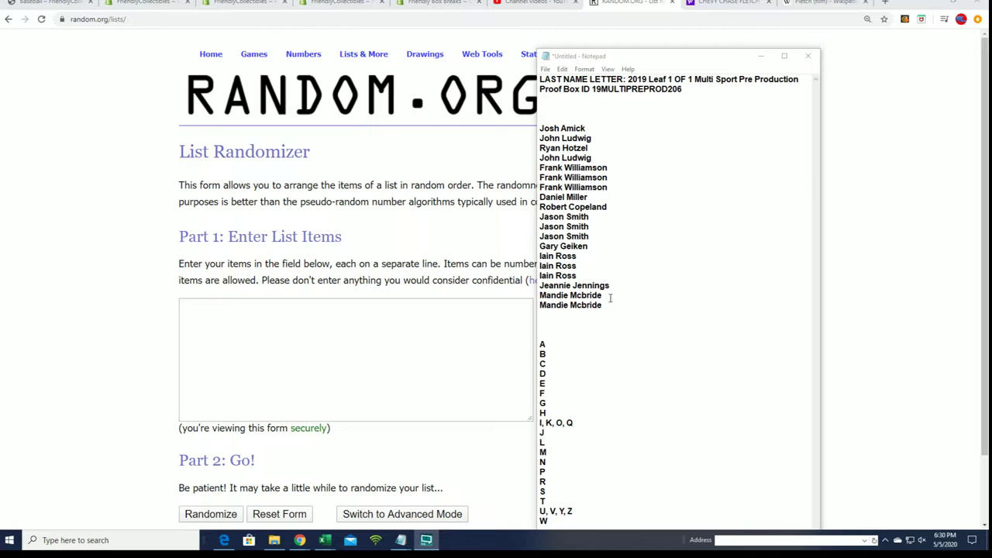
Copy the list of owner names from the Notepad notes.
drag(602, 305, 541, 128)
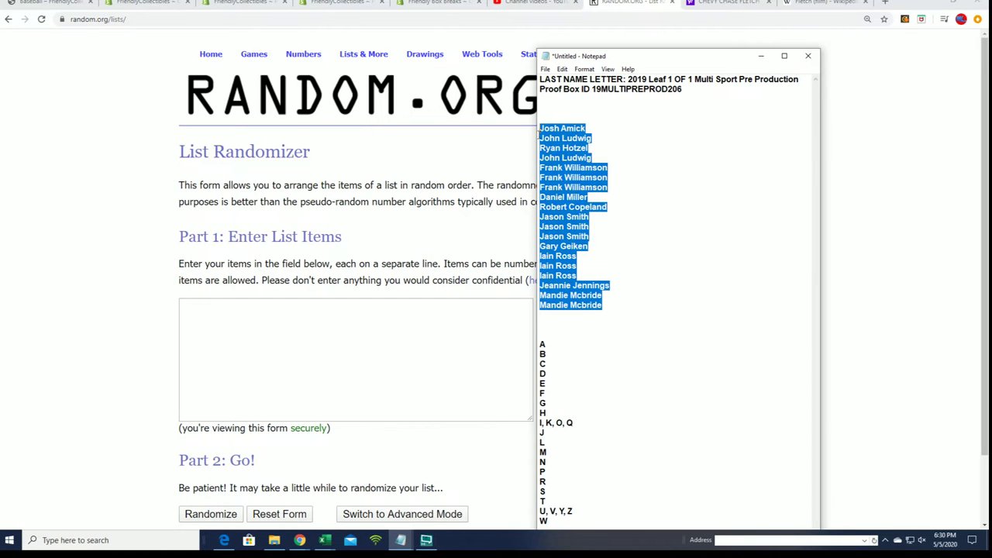
right_click(549, 157)
click(583, 195)
Paste the owner names into the List Randomizer's item box, one per line.
click(243, 323)
right_click(244, 323)
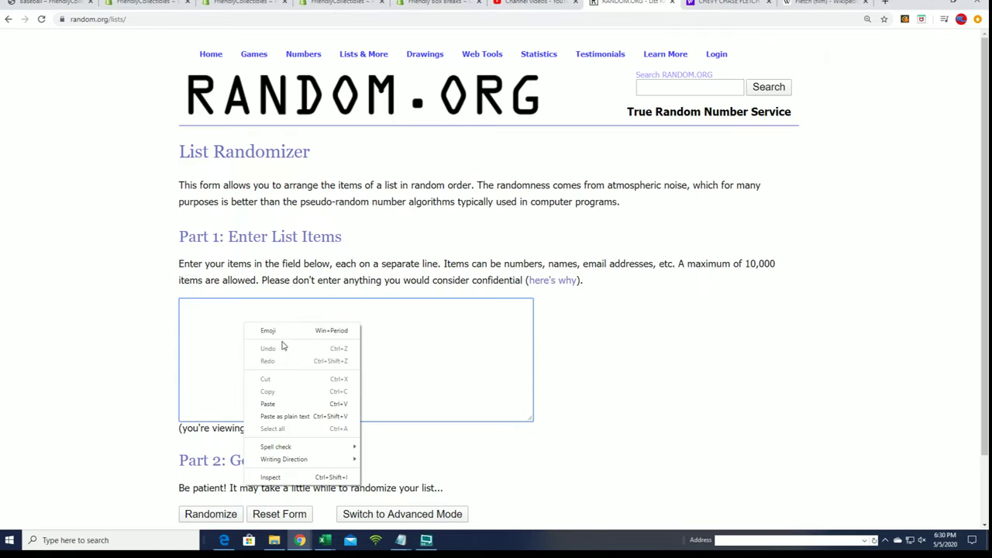
click(266, 403)
scroll(298, 384, up, 3)
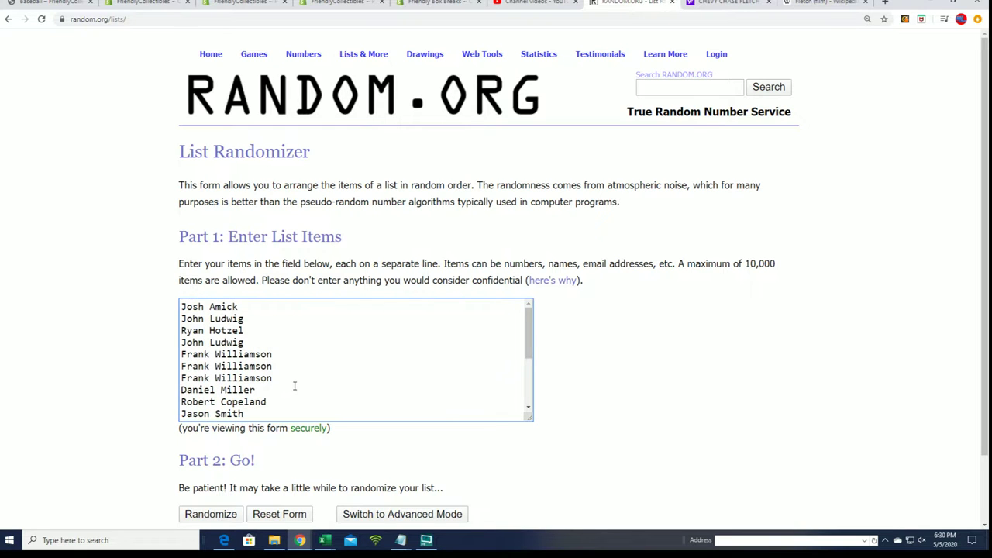
scroll(294, 386, down, 3)
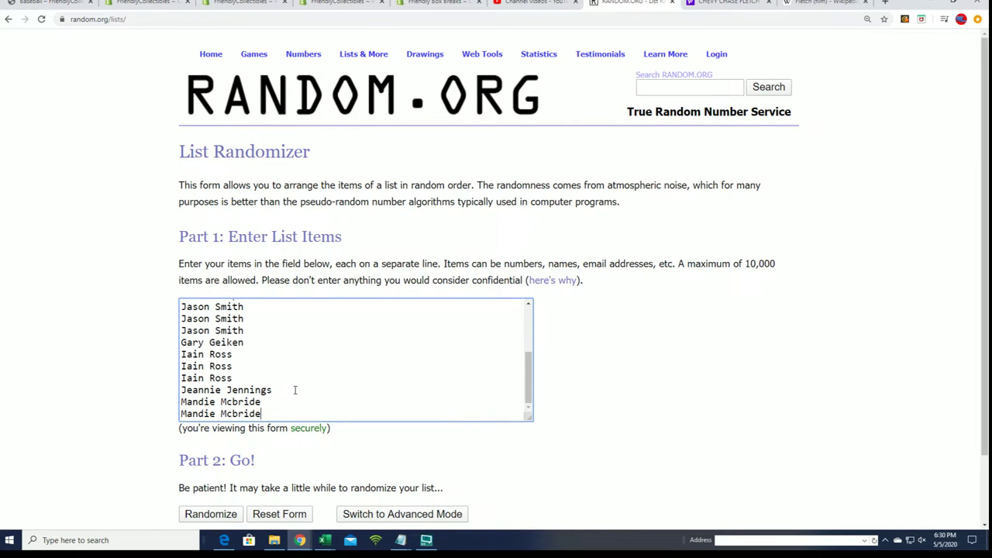
scroll(659, 347, down, 1)
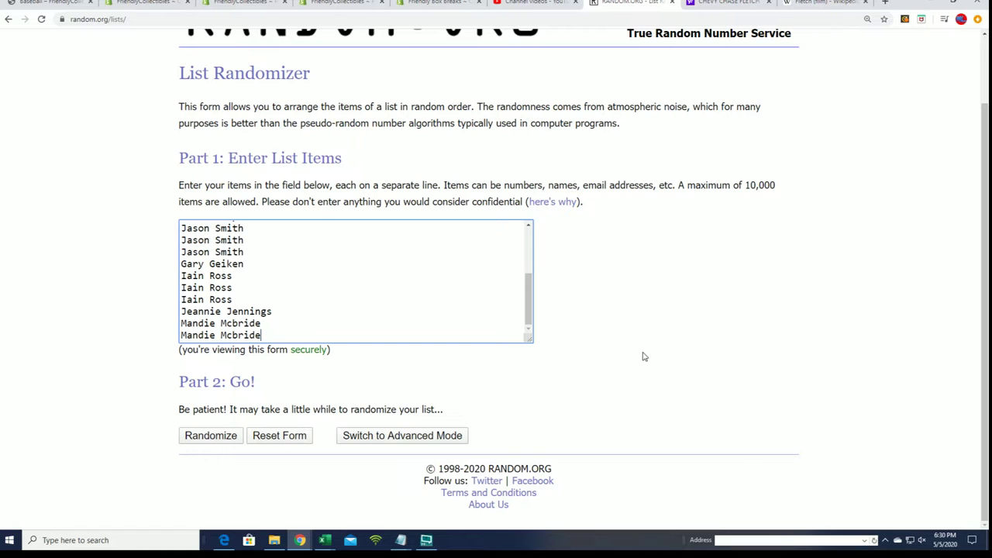
click(212, 439)
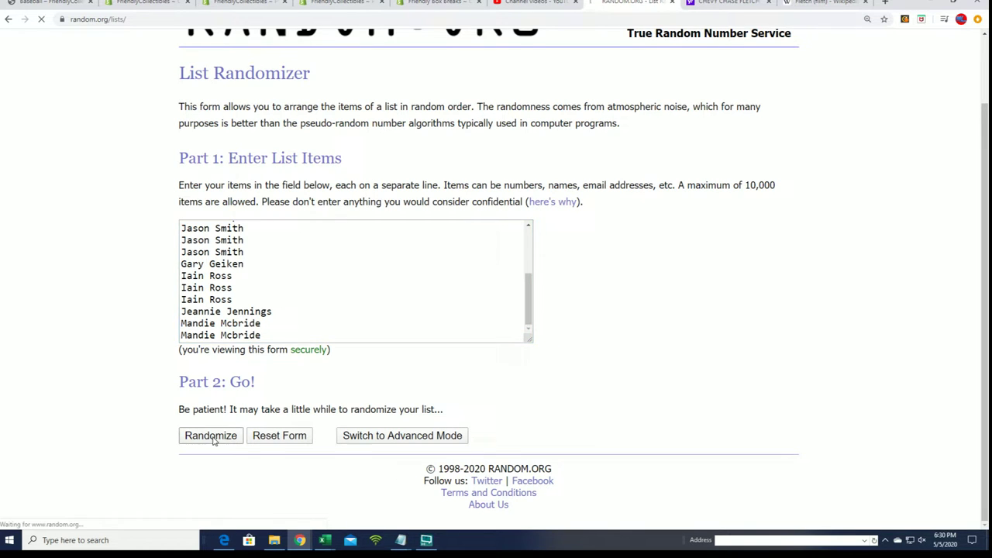
scroll(213, 440, down, 1)
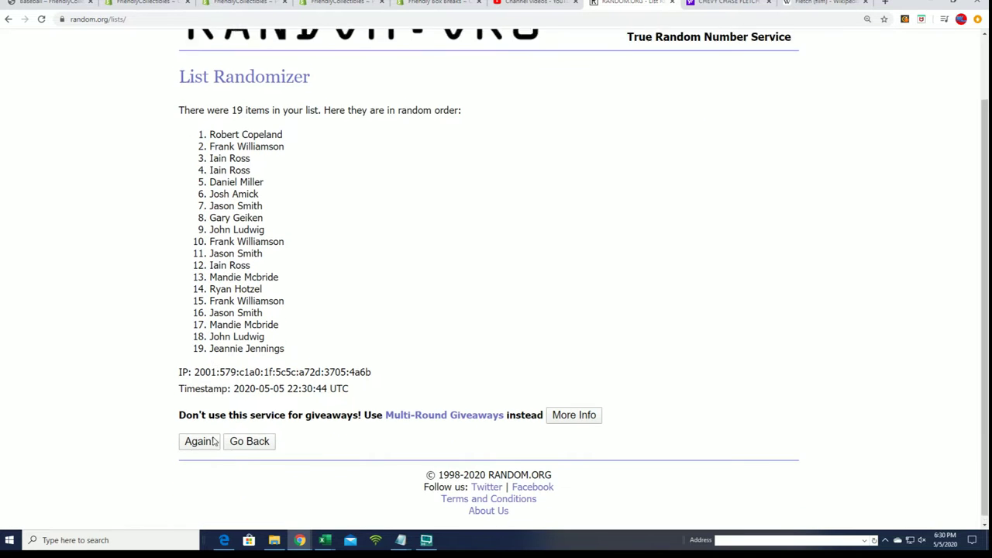
click(195, 434)
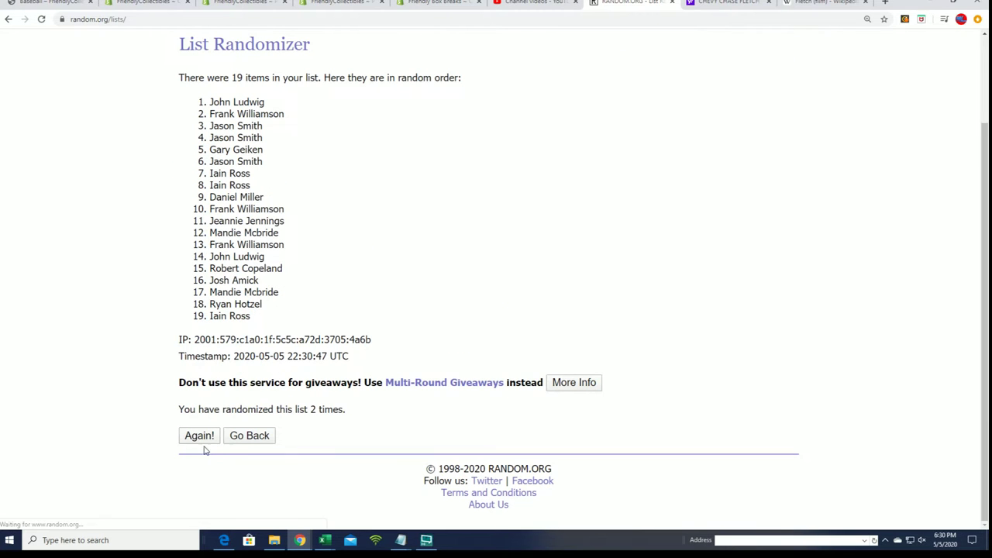
click(197, 435)
scroll(207, 447, down, 2)
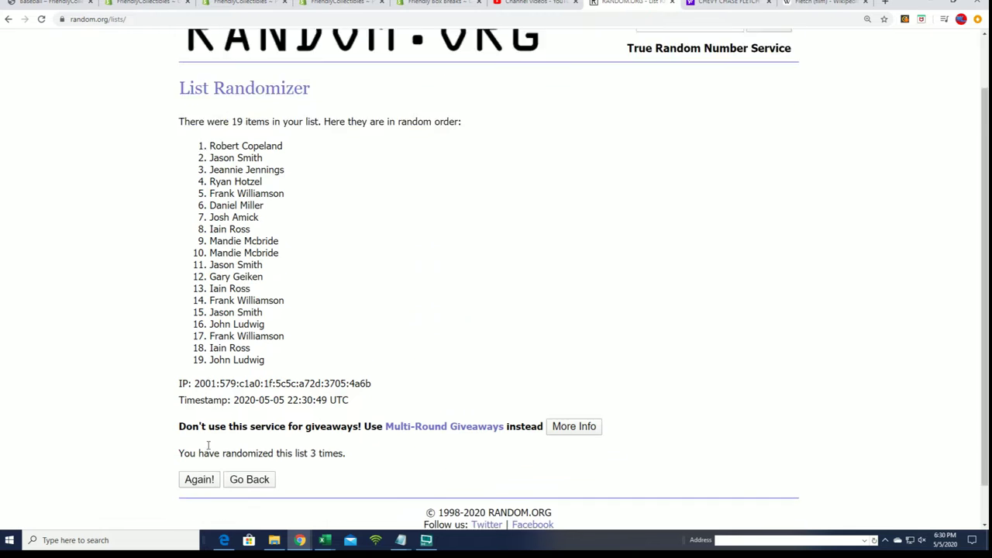
click(197, 437)
scroll(216, 422, down, 2)
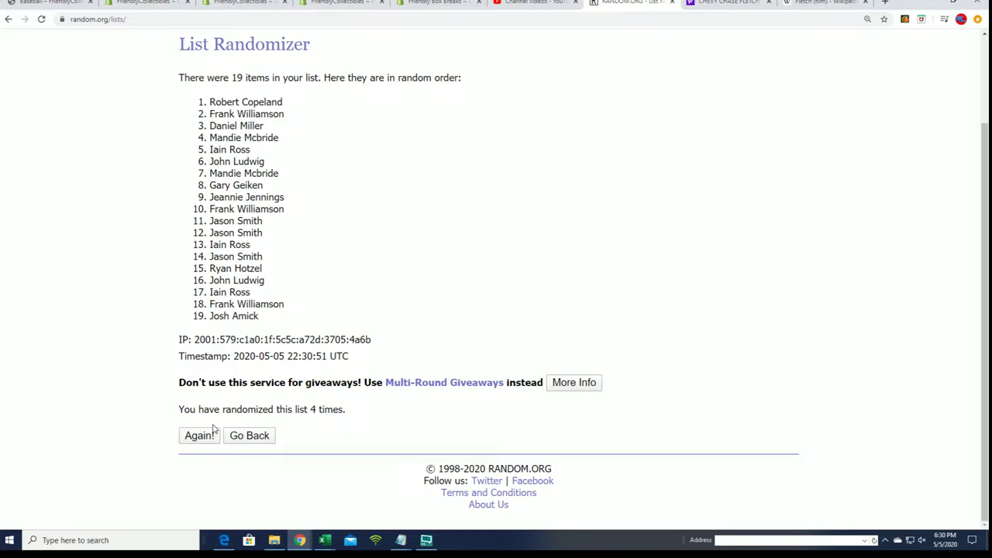
click(205, 434)
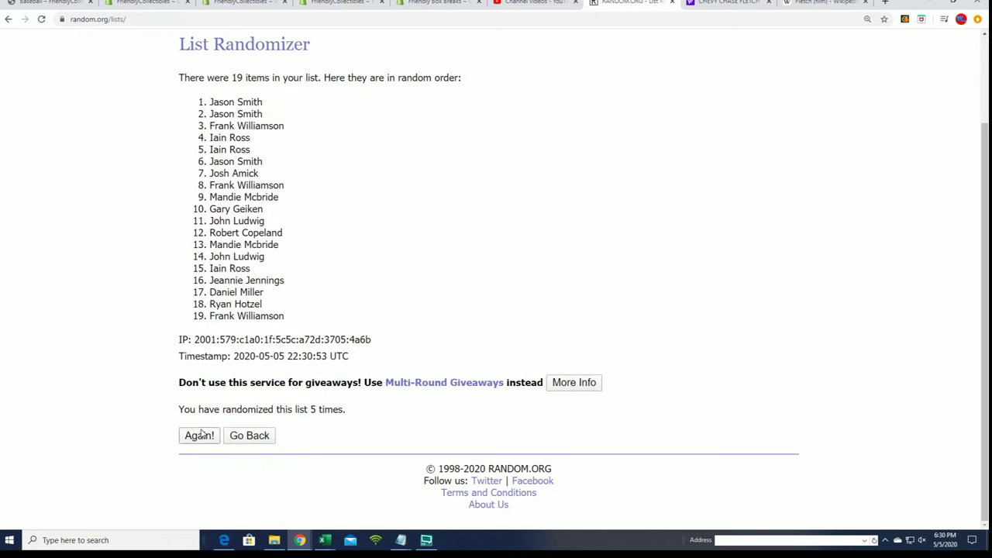
click(200, 436)
click(195, 437)
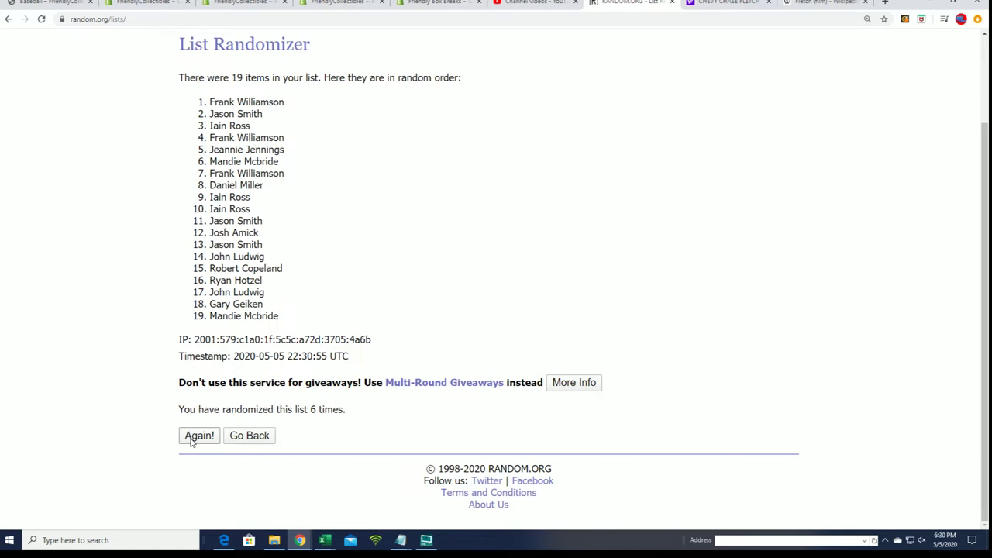
scroll(221, 176, down, 1)
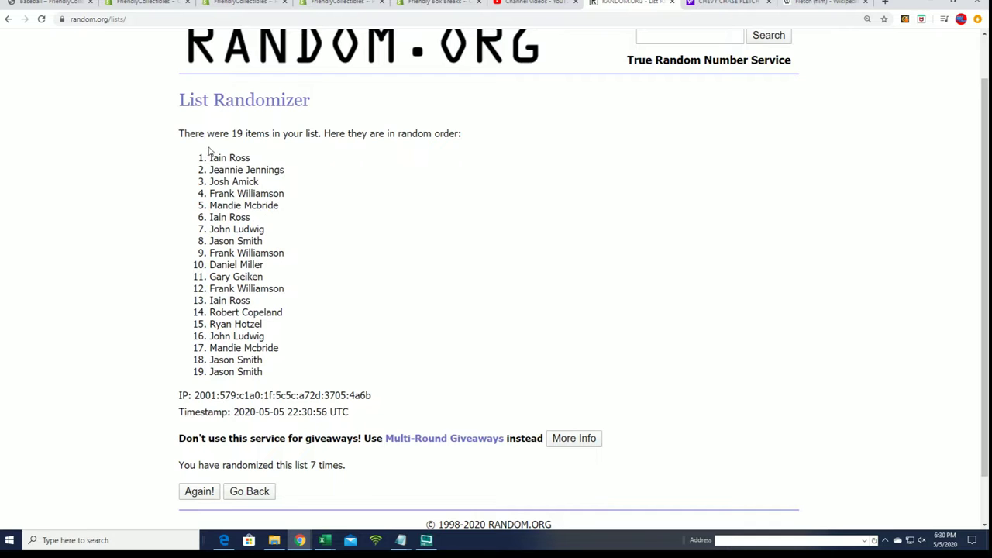
Copy the full randomized list of names from the results page.
drag(207, 151, 273, 374)
right_click(258, 351)
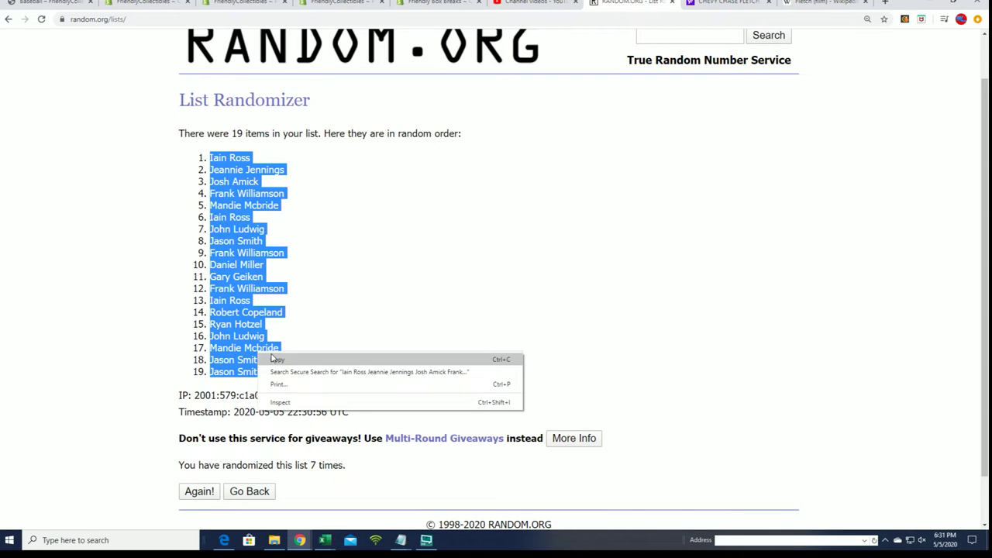
click(273, 358)
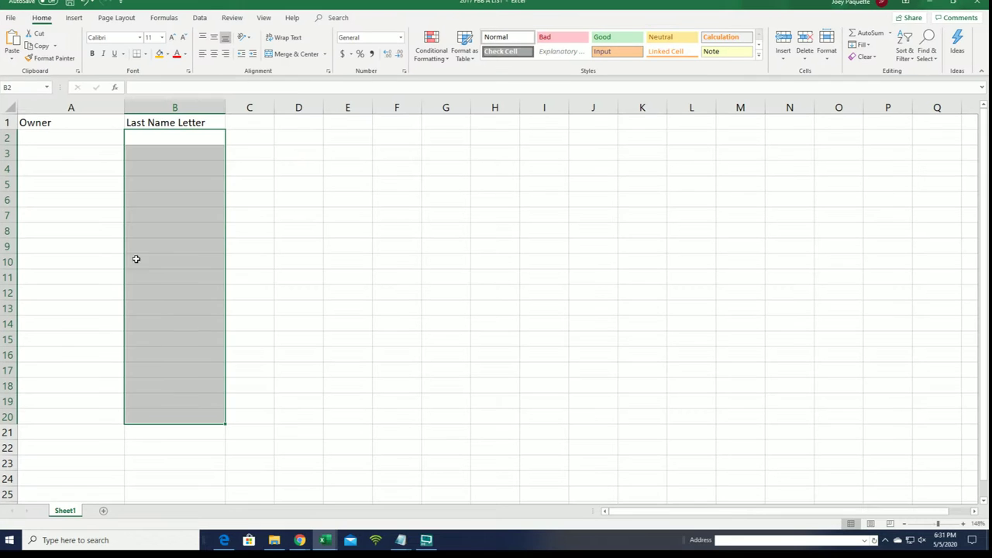
Paste Special the names as Text into Excel starting at A2, filling A2:A20.
click(44, 136)
right_click(47, 138)
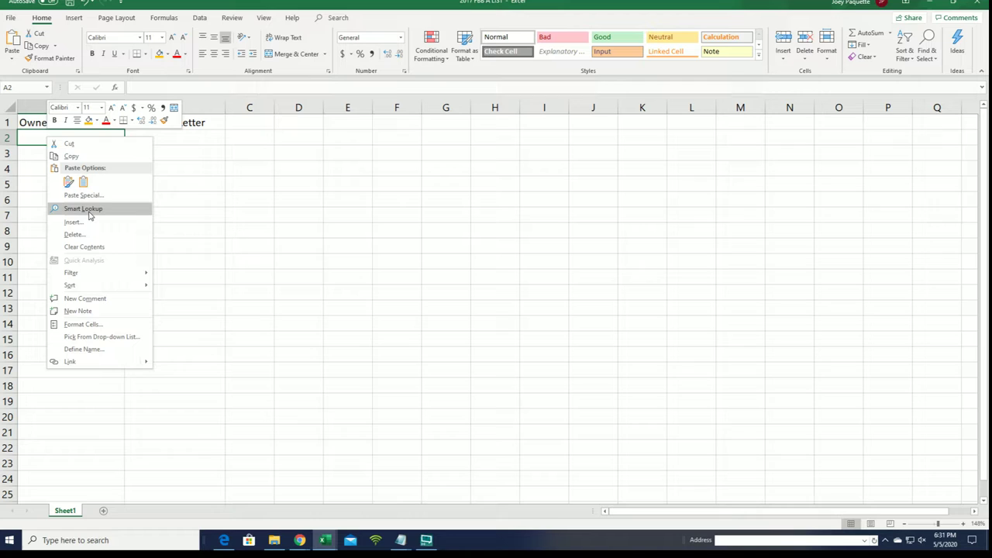
click(84, 195)
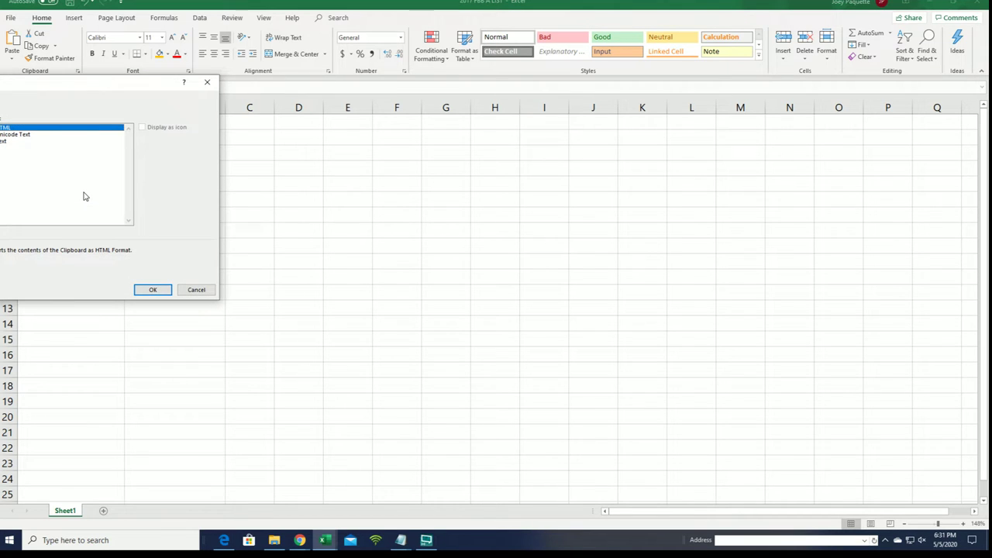
click(6, 141)
click(152, 289)
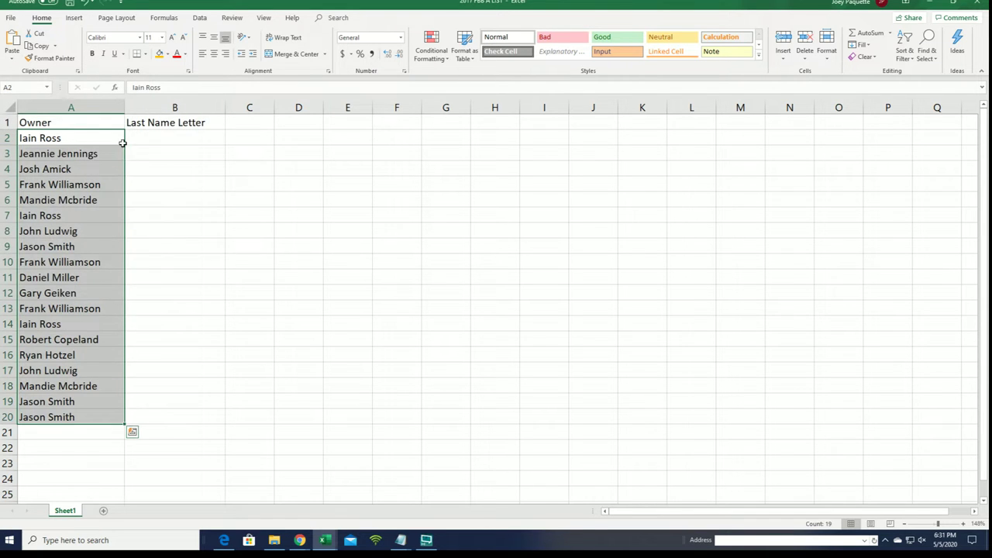
click(140, 143)
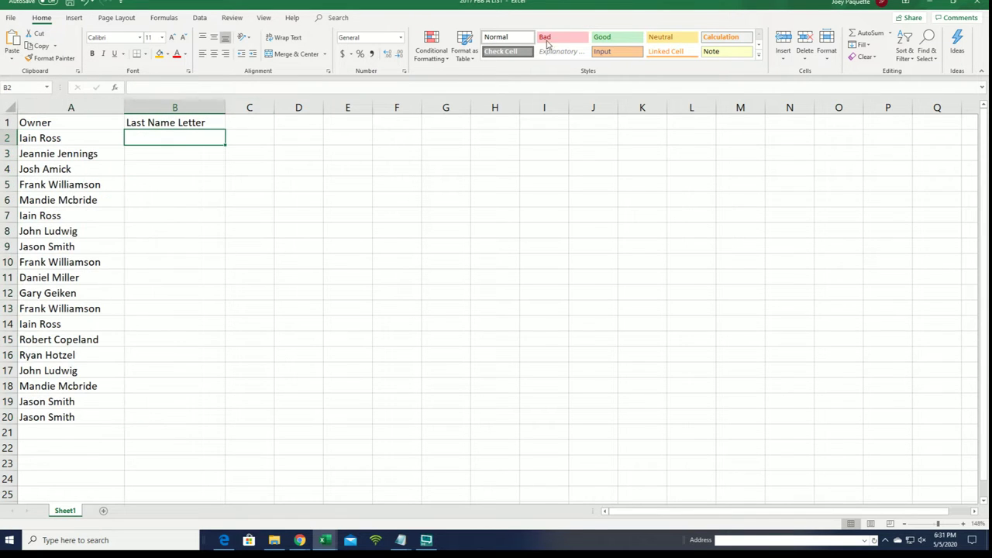
Open a blank List Randomizer form, then select the letter groups A–W in Notepad.
click(928, 3)
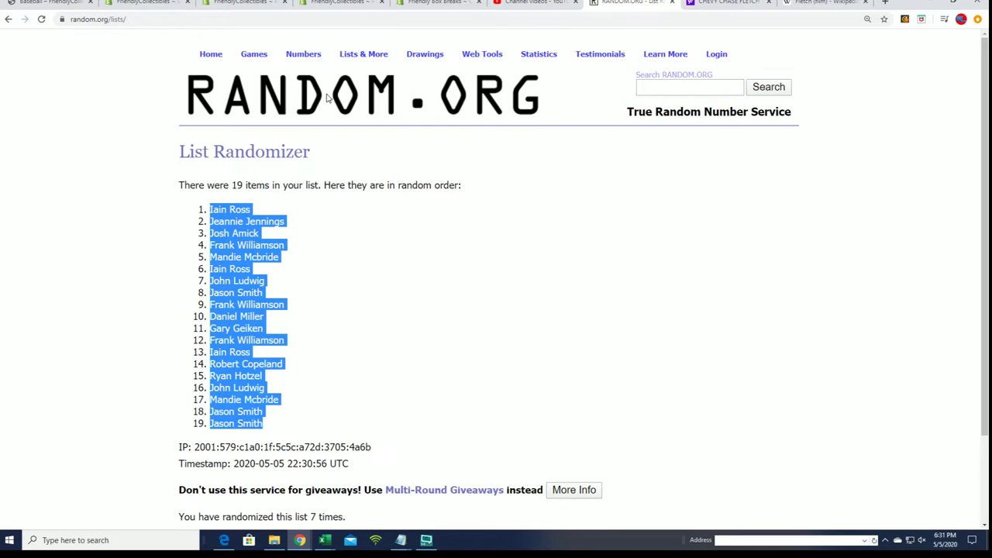
click(362, 72)
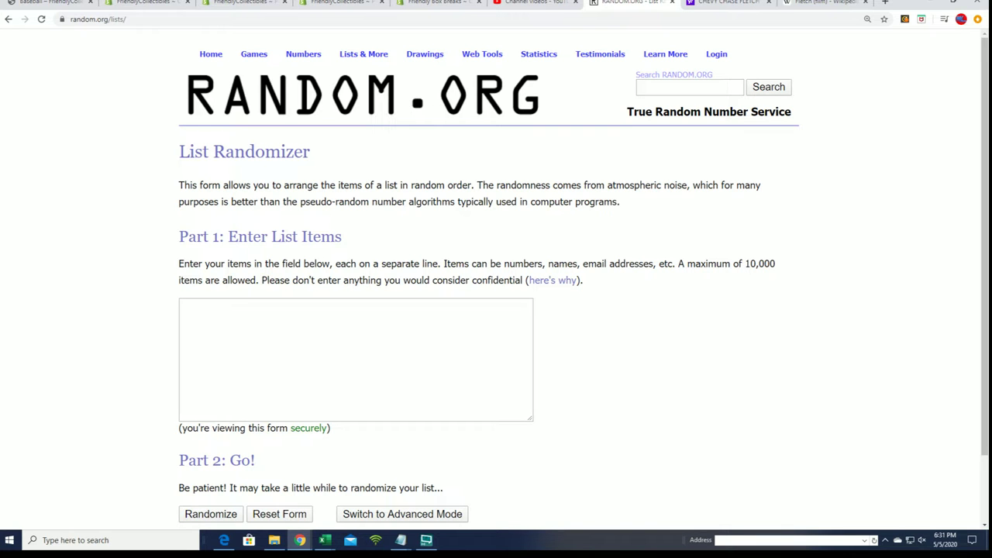
key(alt+Tab)
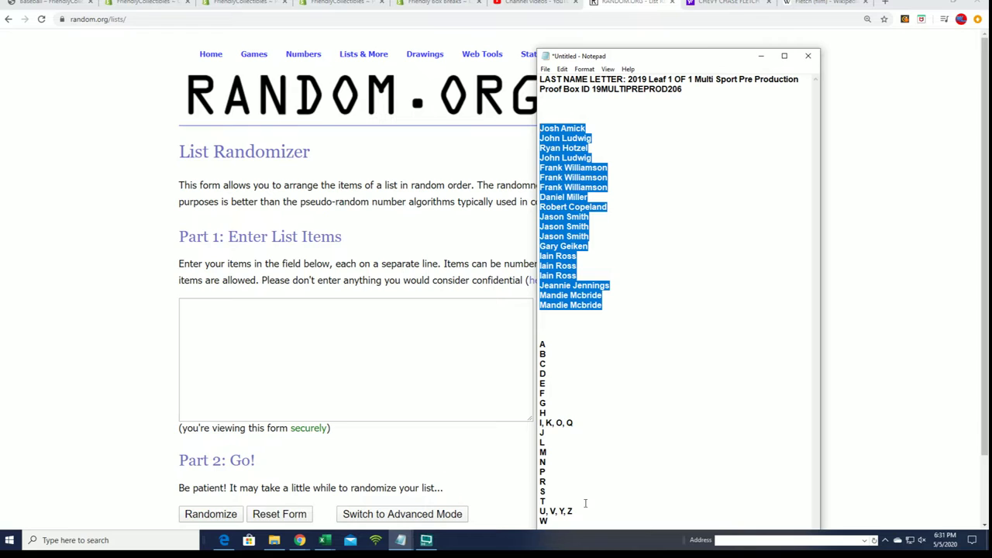
drag(555, 521, 513, 335)
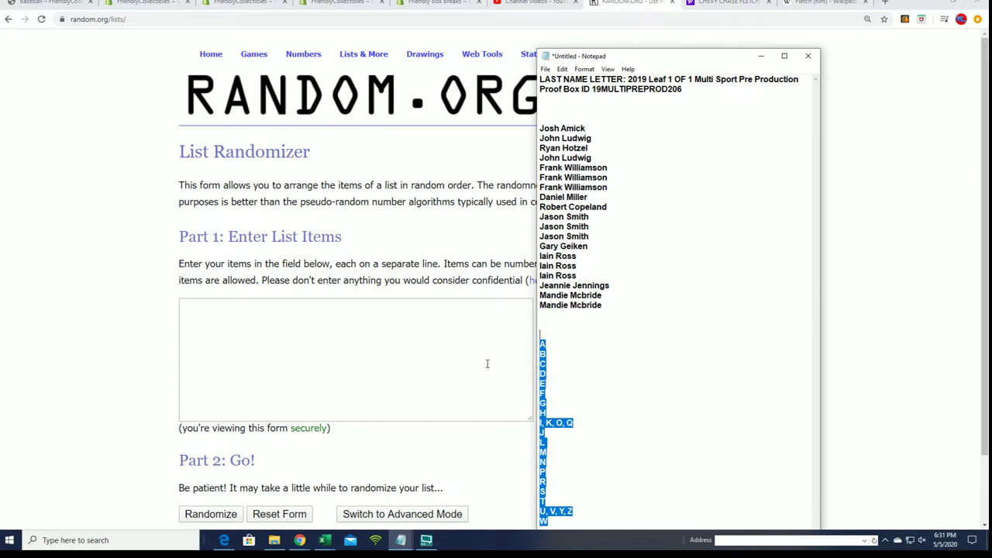
Paste the copied list into the blank randomizer form and return to the Excel workbook.
click(284, 311)
right_click(280, 311)
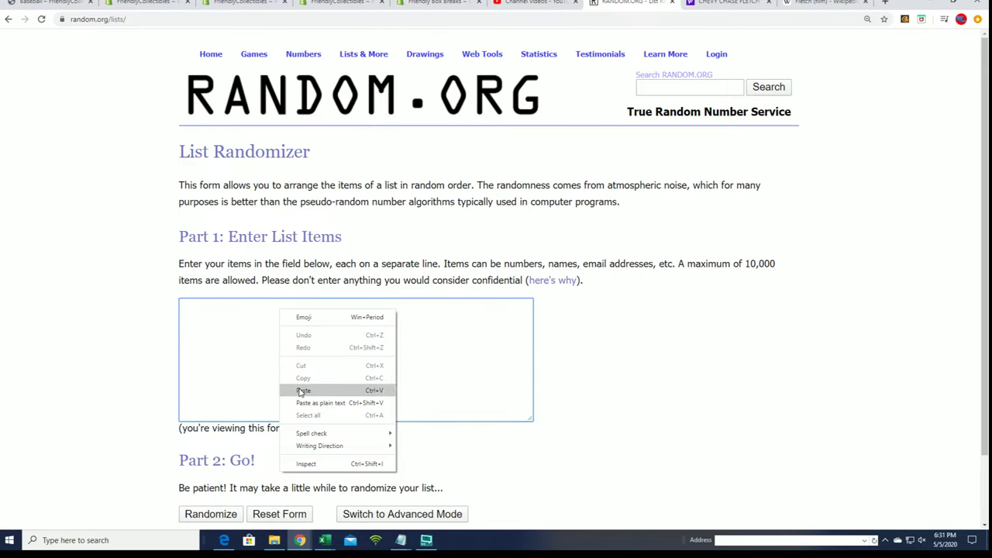
click(303, 390)
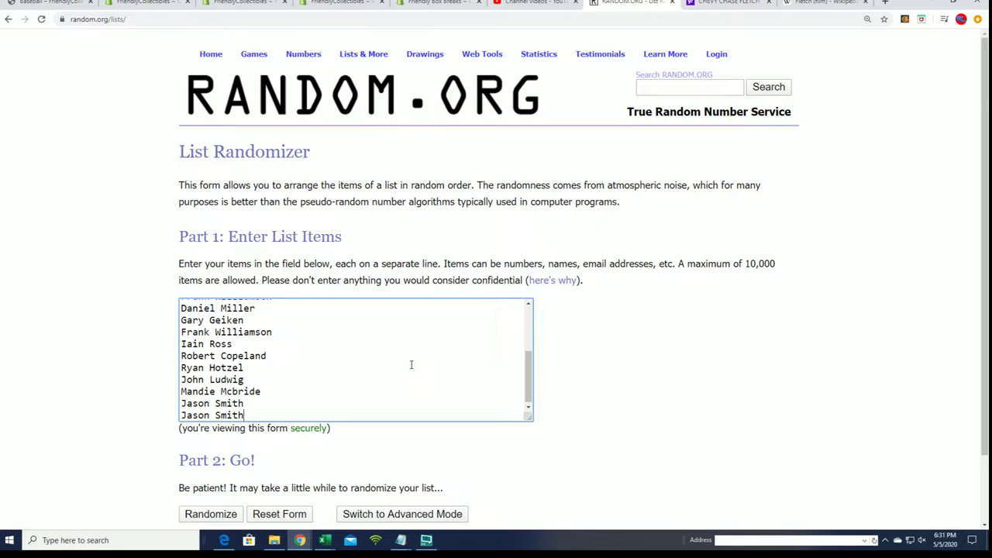
scroll(530, 372, down, 1)
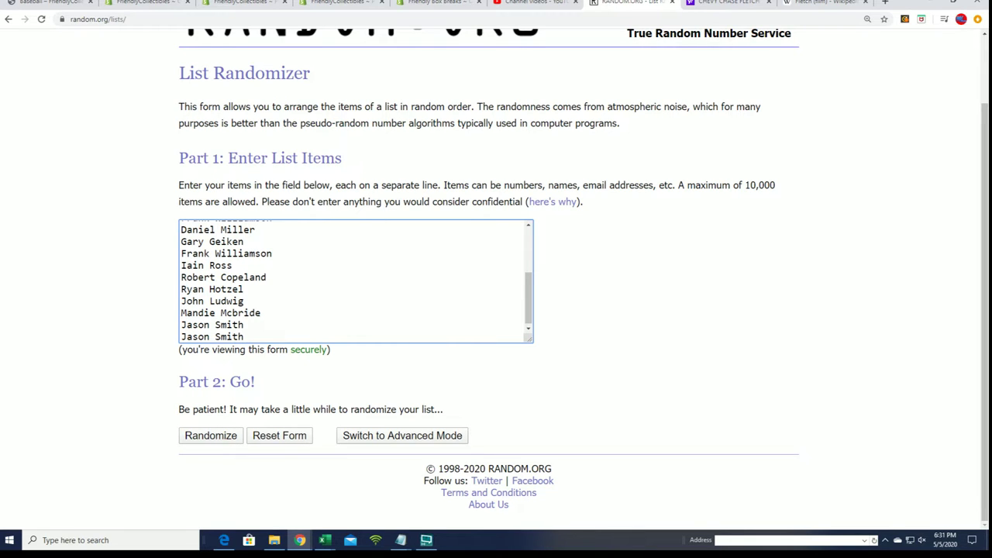
key(alt+Tab)
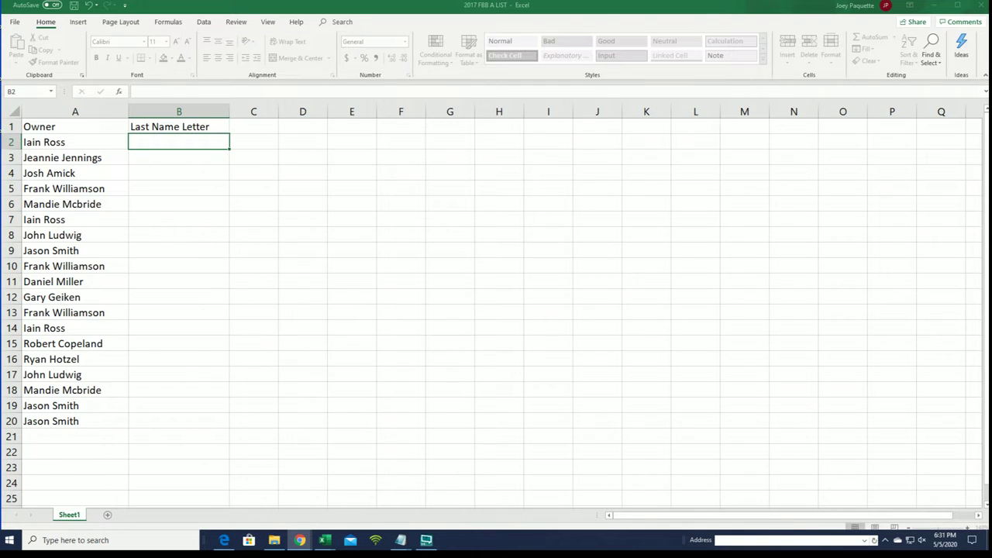
Clear the old items from the randomizer's list box.
key(alt+Tab)
drag(249, 338, 177, 217)
key(BackSpace)
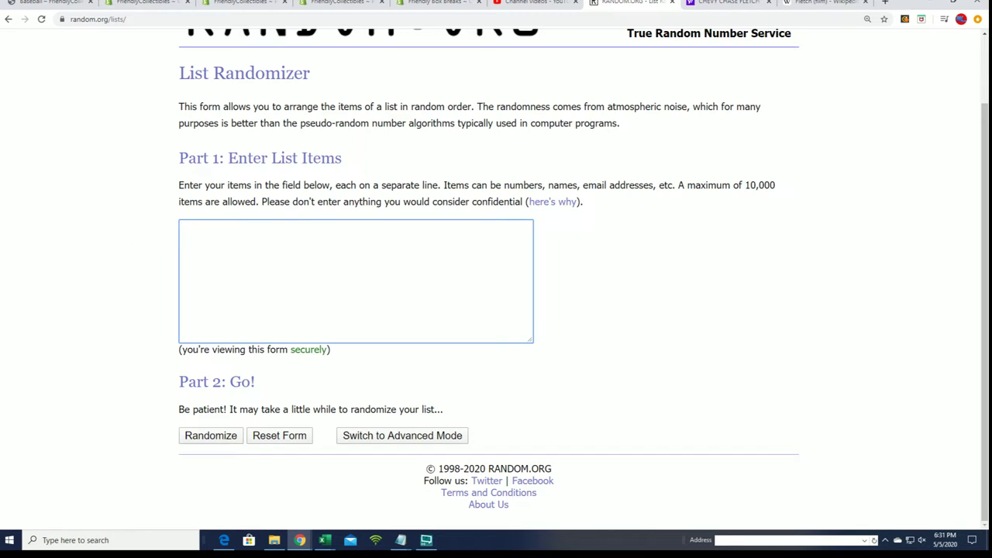
Copy the last-name letter groups from Notepad into the randomizer's list box.
key(alt+Tab)
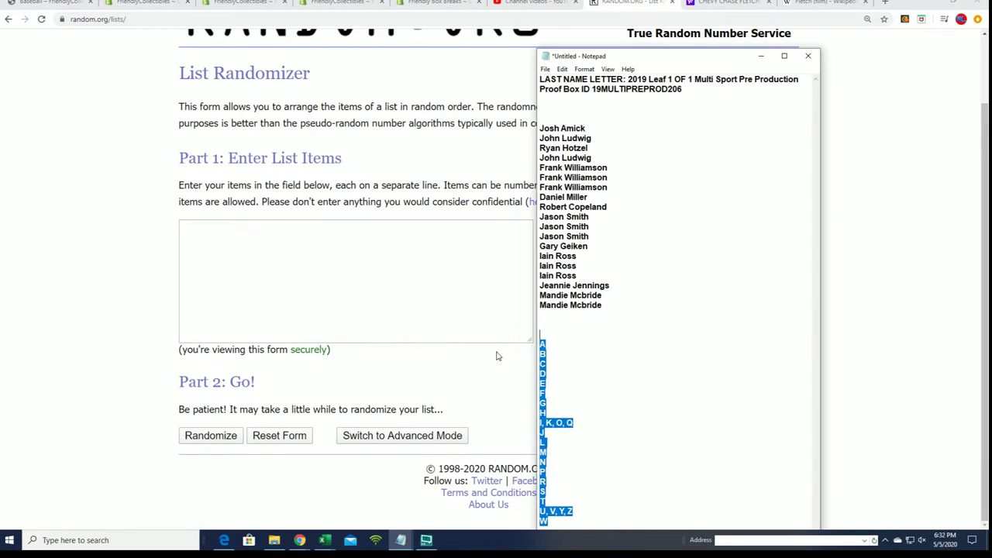
right_click(542, 353)
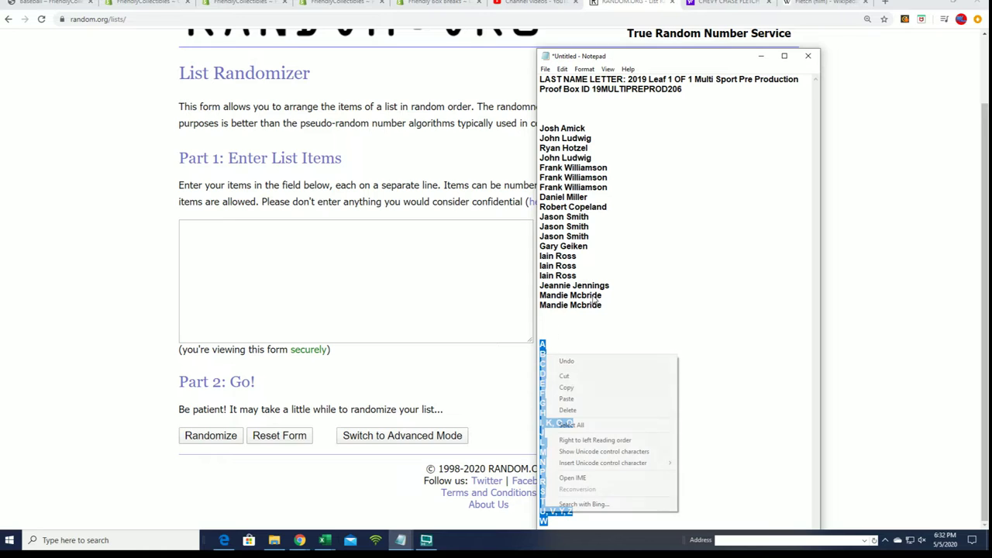
click(573, 389)
click(233, 230)
right_click(233, 230)
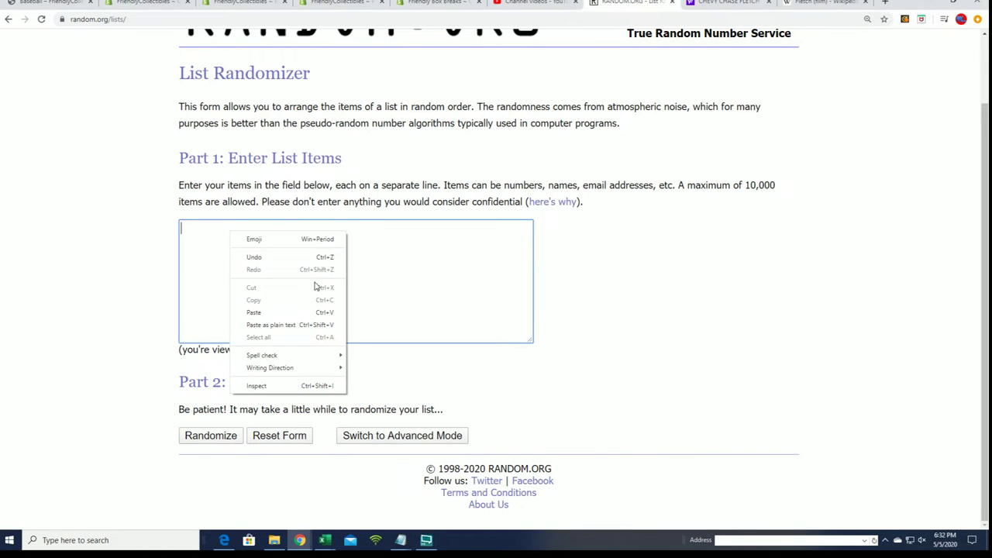
click(254, 325)
Randomize the 20 letter groups once and review the result.
click(206, 438)
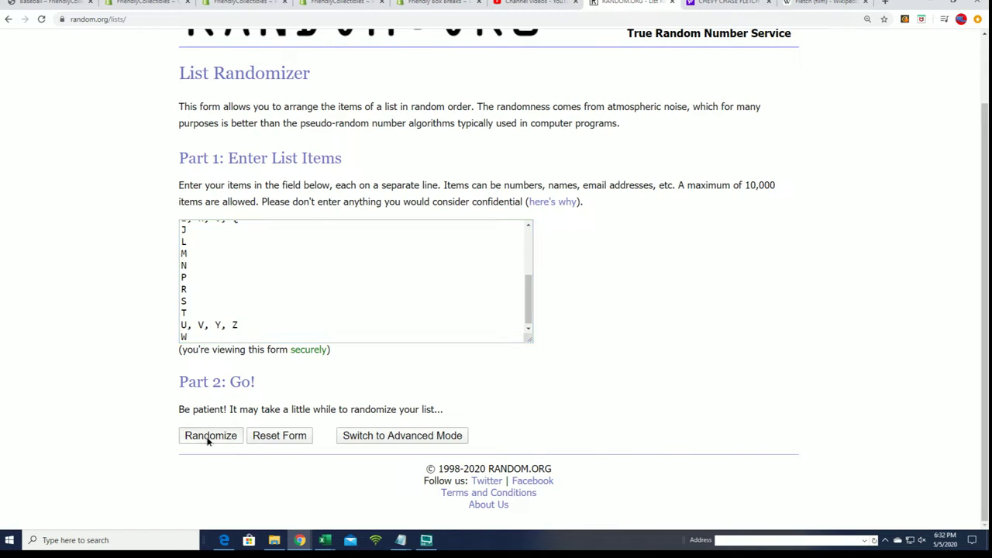
scroll(200, 378, down, 1)
scroll(200, 378, down, 1)
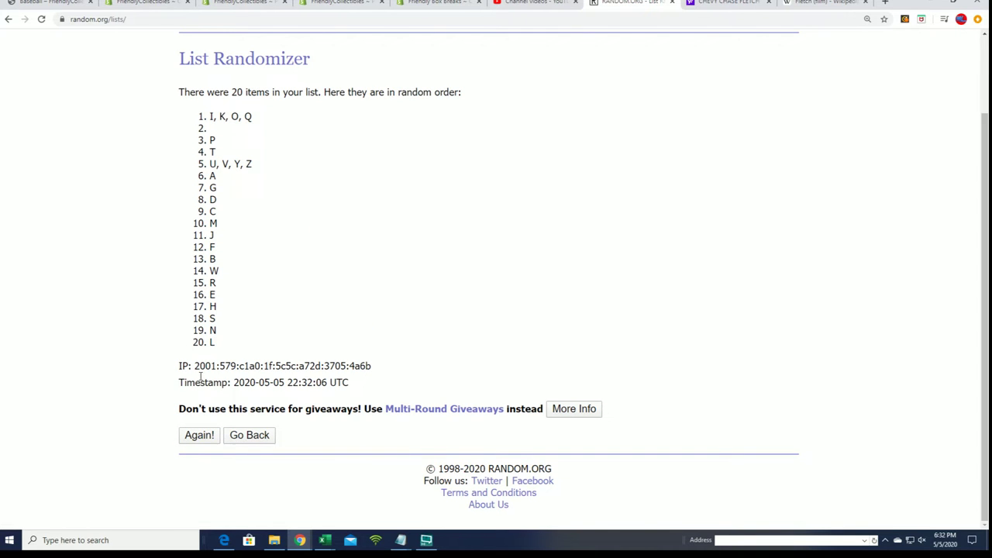
scroll(248, 162, up, 1)
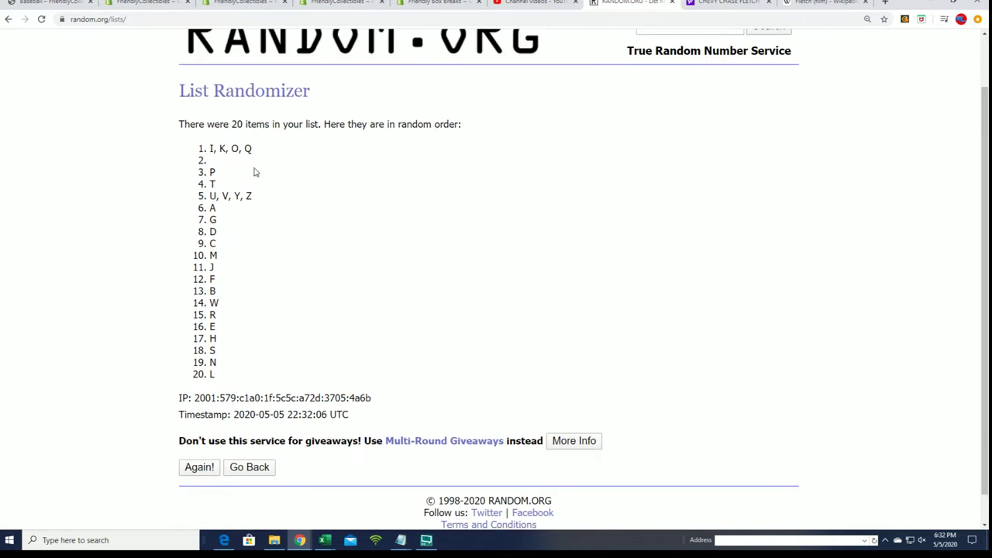
Paste the letter groups into a fresh form and delete the blank first line.
click(360, 72)
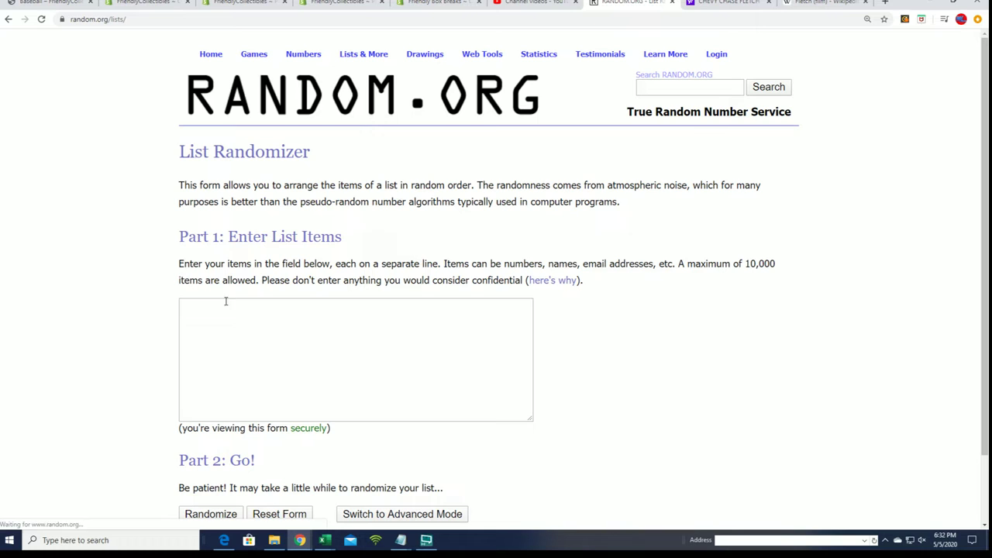
click(214, 304)
right_click(210, 308)
click(237, 388)
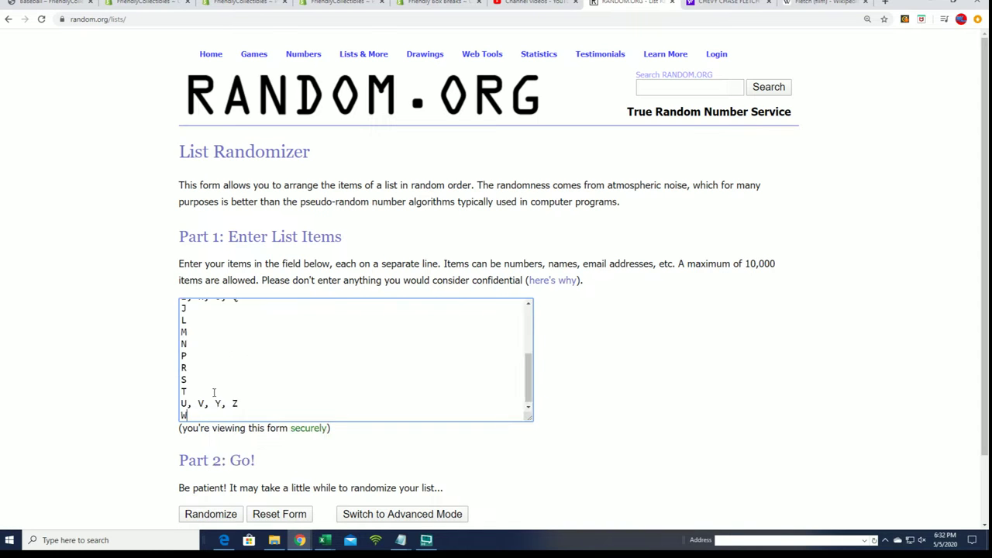
scroll(214, 393, up, 3)
click(186, 319)
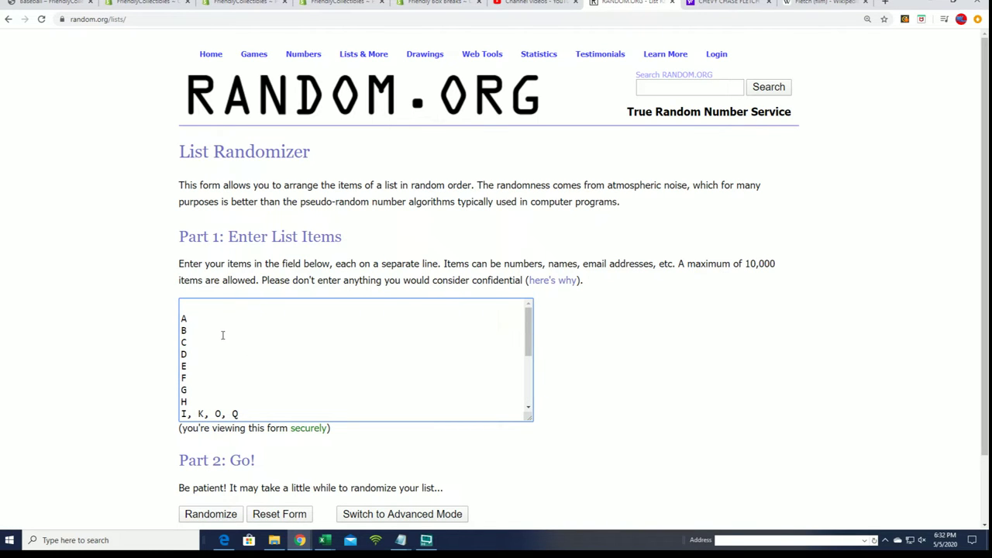
key(BackSpace)
scroll(160, 447, down, 1)
Shuffle the 19 letter groups seven times and select the final list, P through J.
click(211, 438)
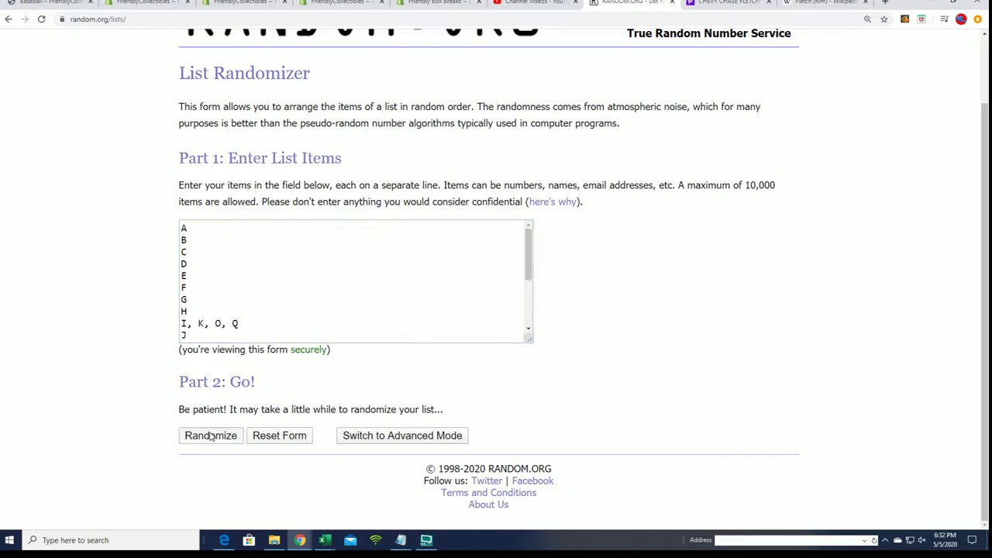
scroll(203, 449, down, 1)
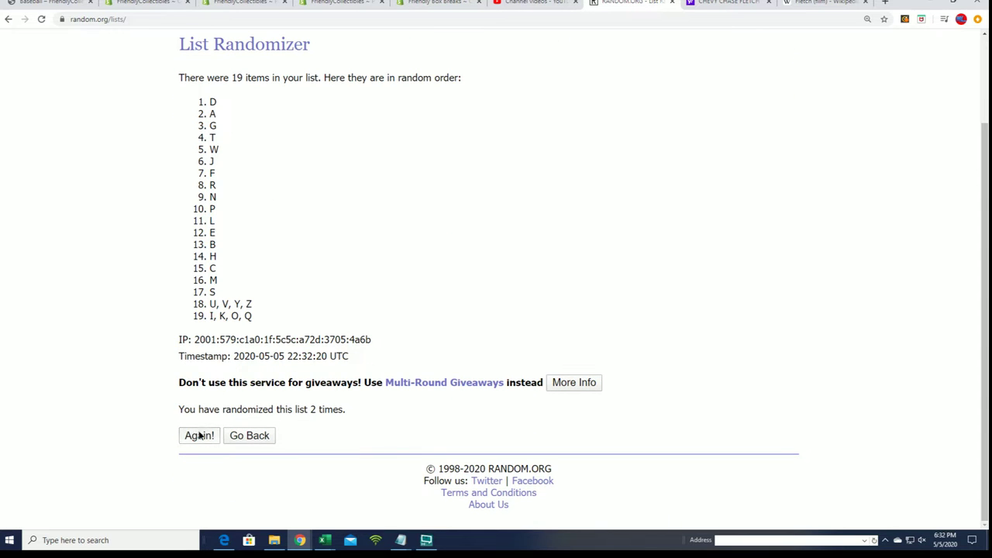
click(199, 436)
scroll(195, 434, down, 1)
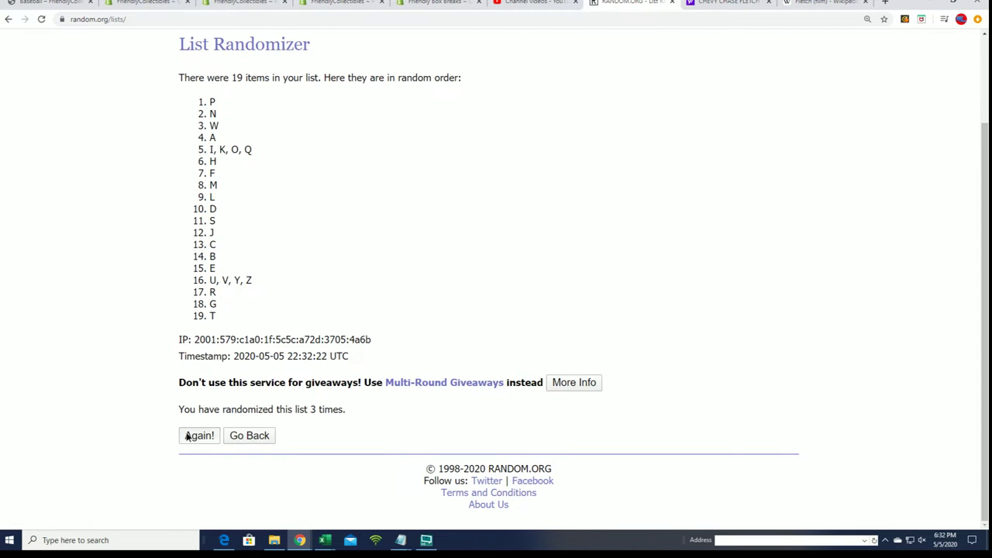
click(188, 436)
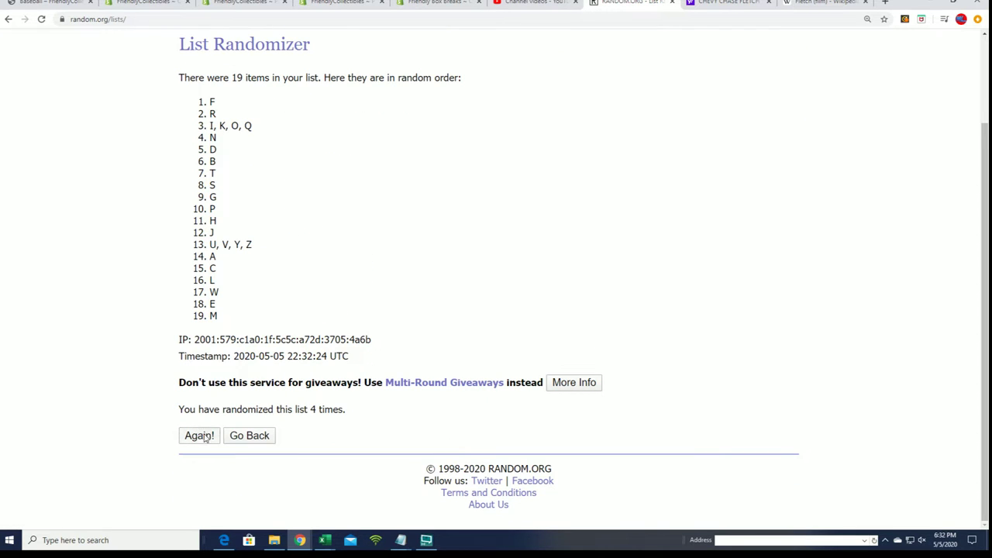
click(206, 438)
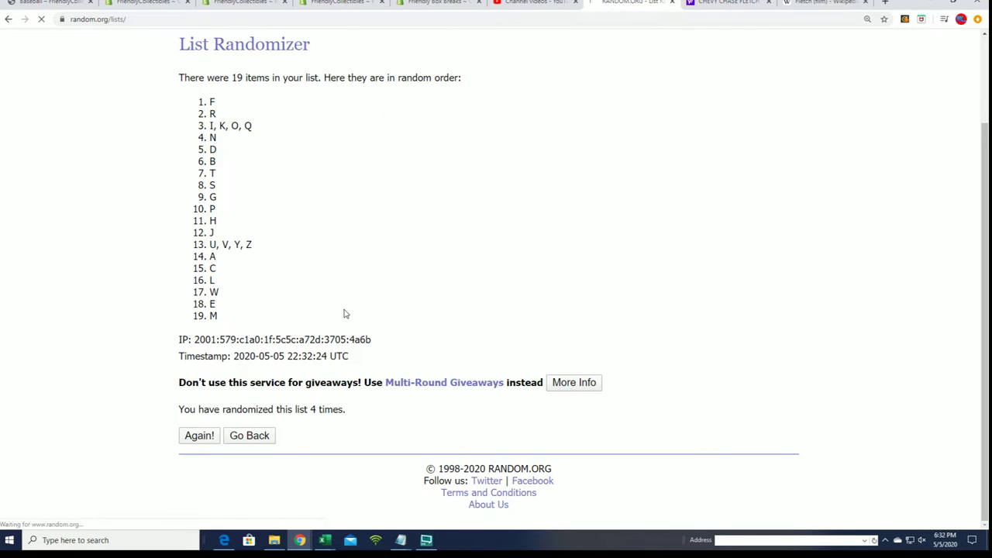
click(199, 438)
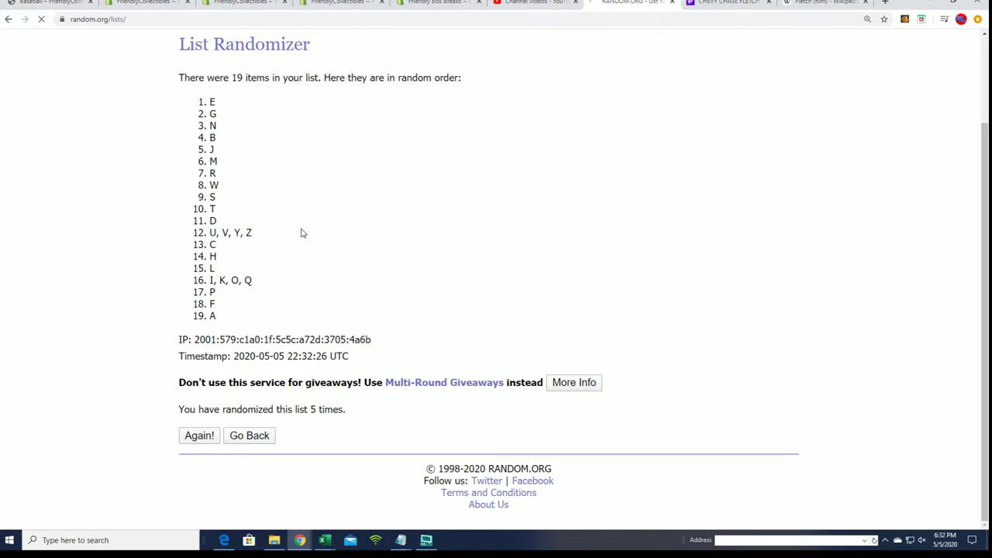
click(197, 439)
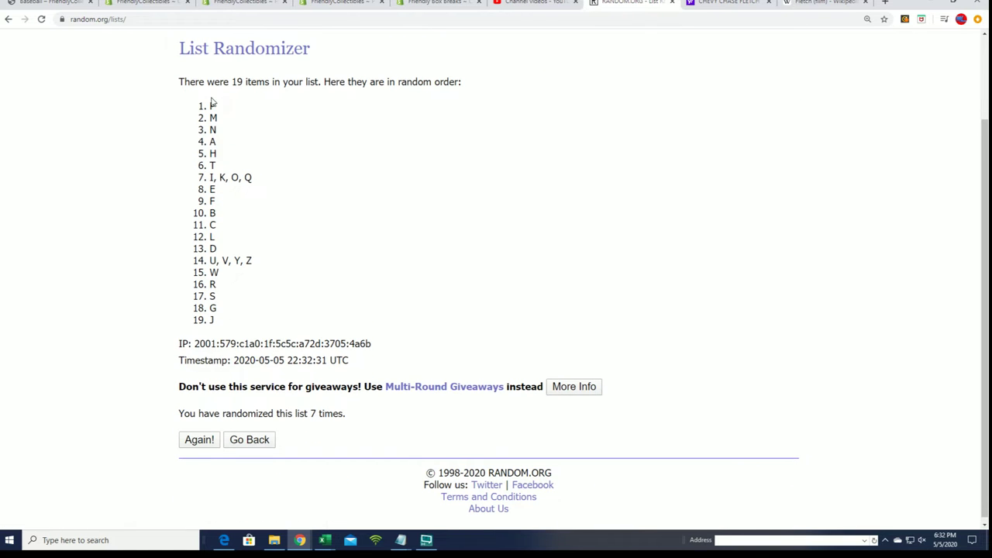
drag(212, 103, 259, 327)
Paste Special the shuffled letter groups as Text into B2:B20 in Excel.
right_click(242, 262)
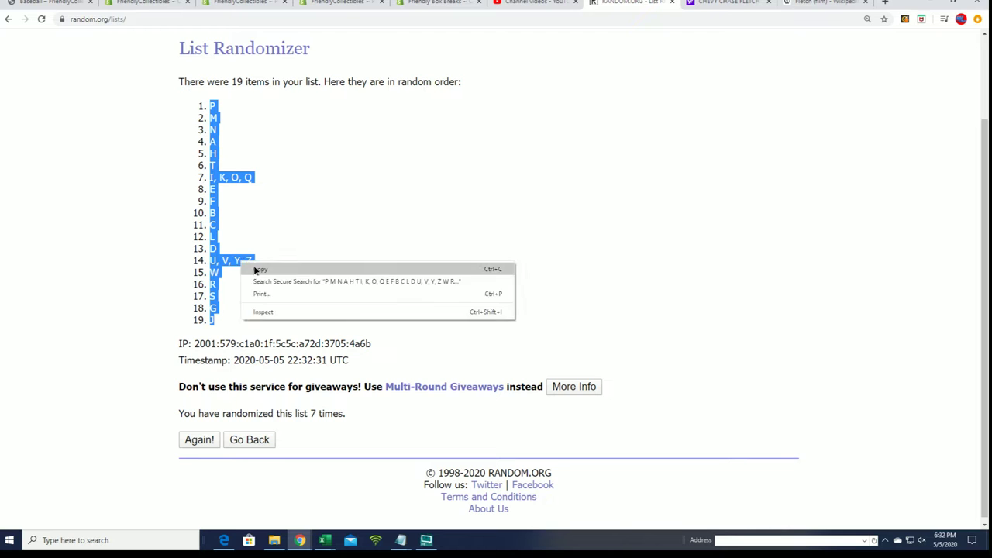
click(256, 270)
key(alt+Tab)
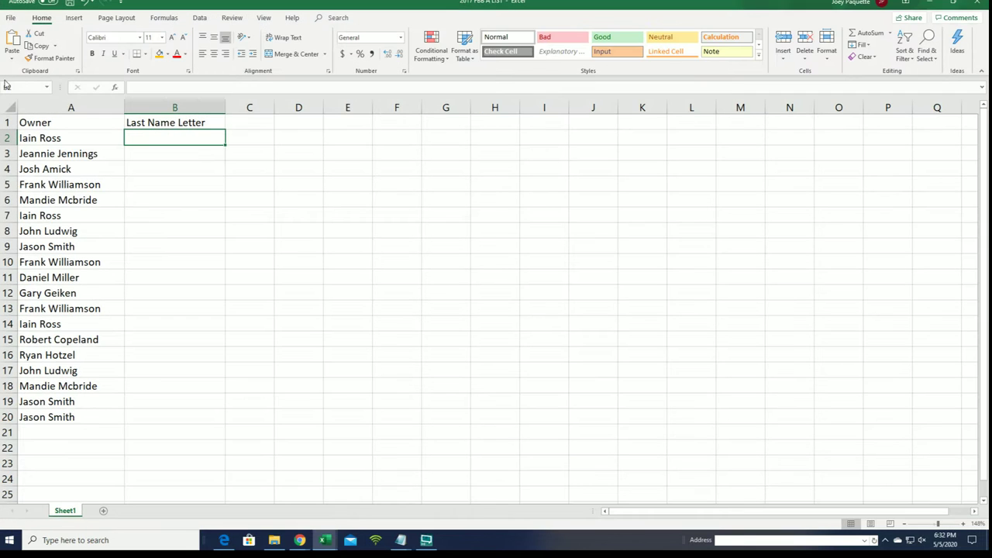
right_click(144, 137)
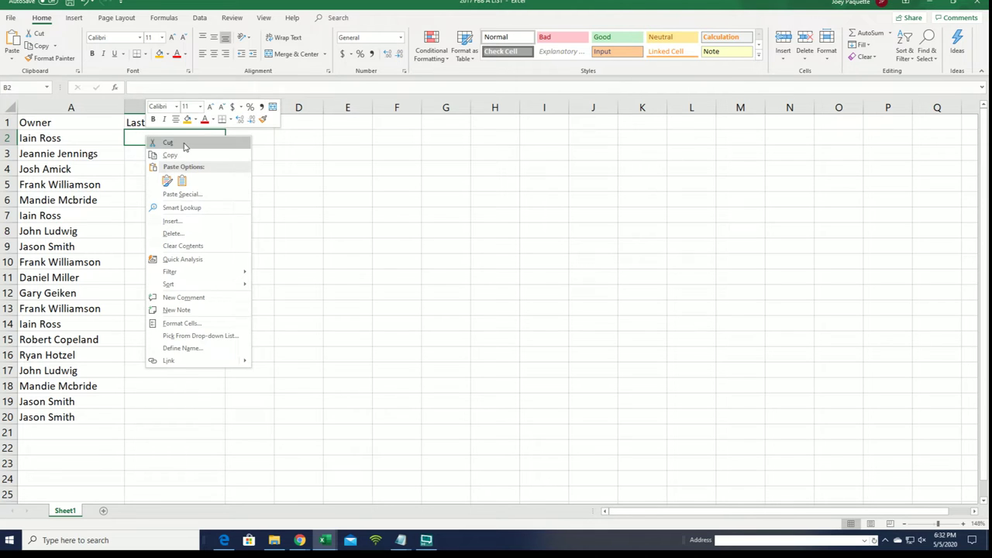
click(171, 199)
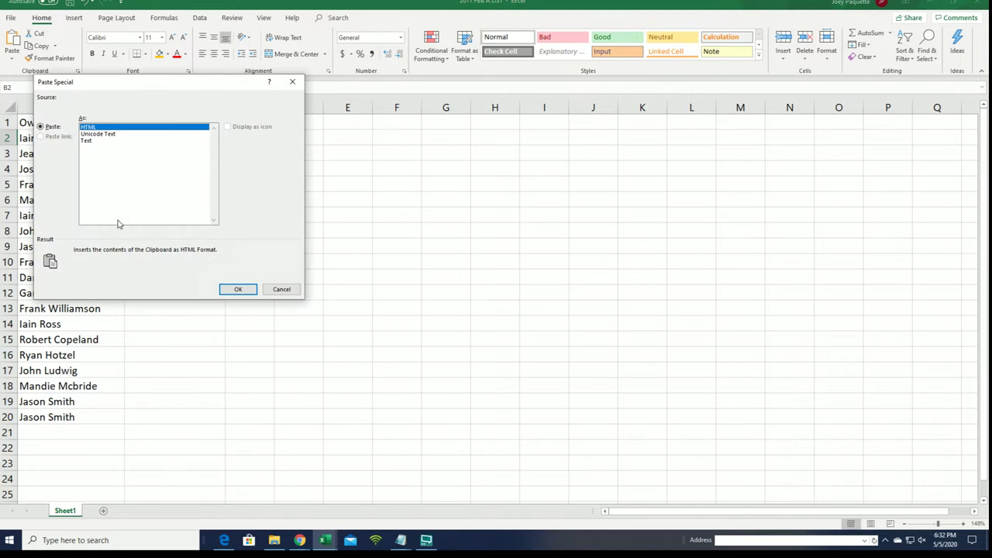
click(86, 141)
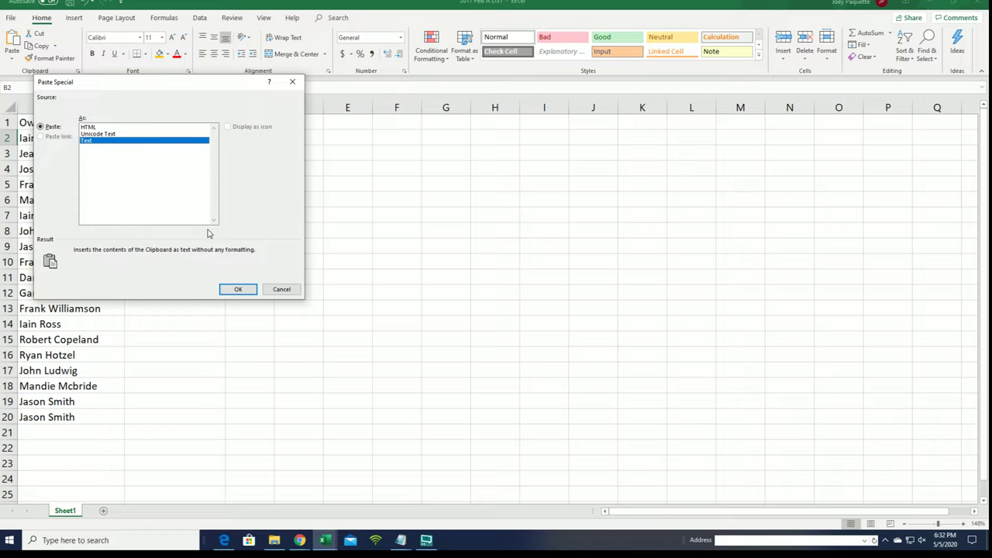
click(233, 290)
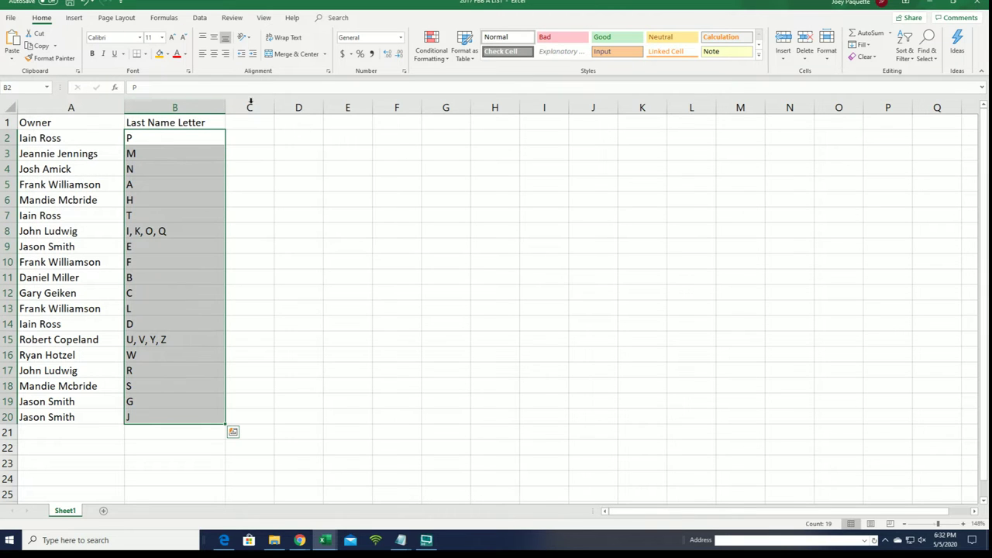
Narrow column A to a width of 18.14 to fit the owner names.
click(109, 107)
drag(123, 108, 111, 115)
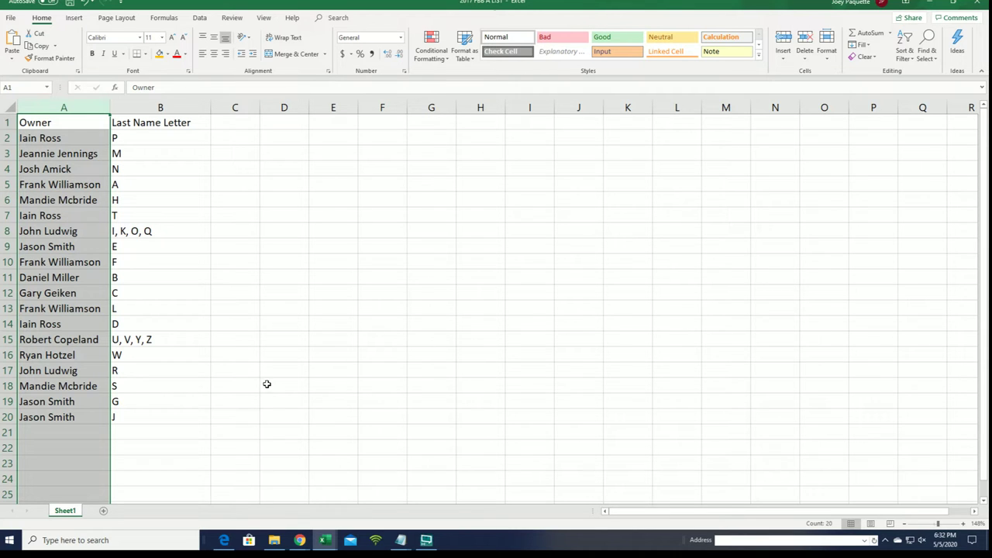
click(289, 355)
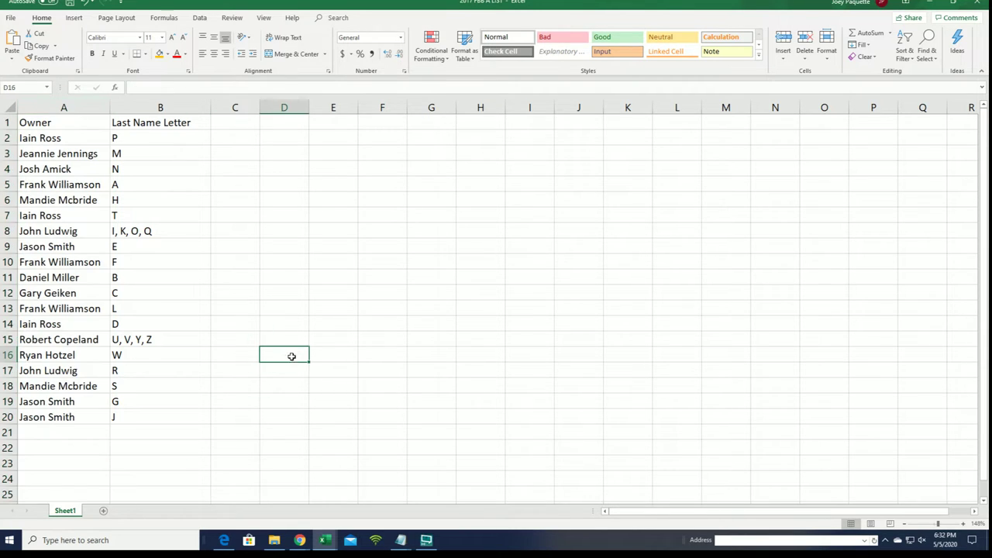